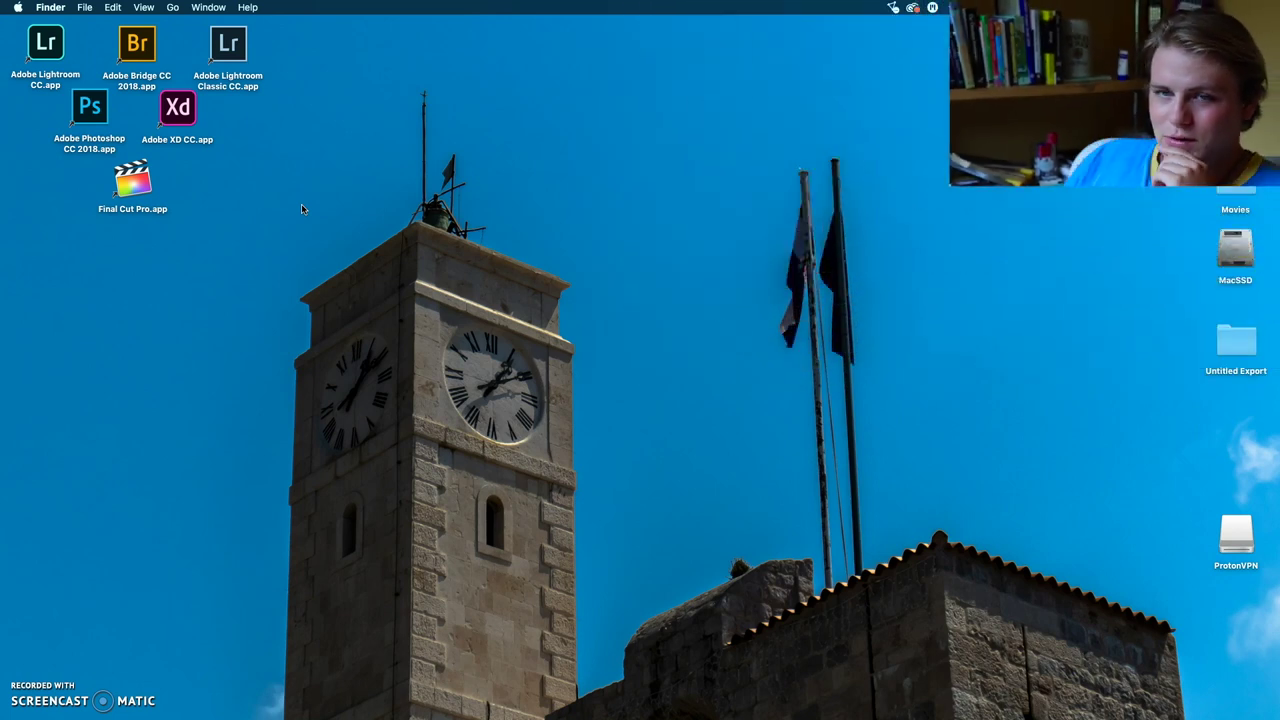
Step: Launch Final Cut Pro and select the whole clip in the Brač project timeline for removal
click(143, 187)
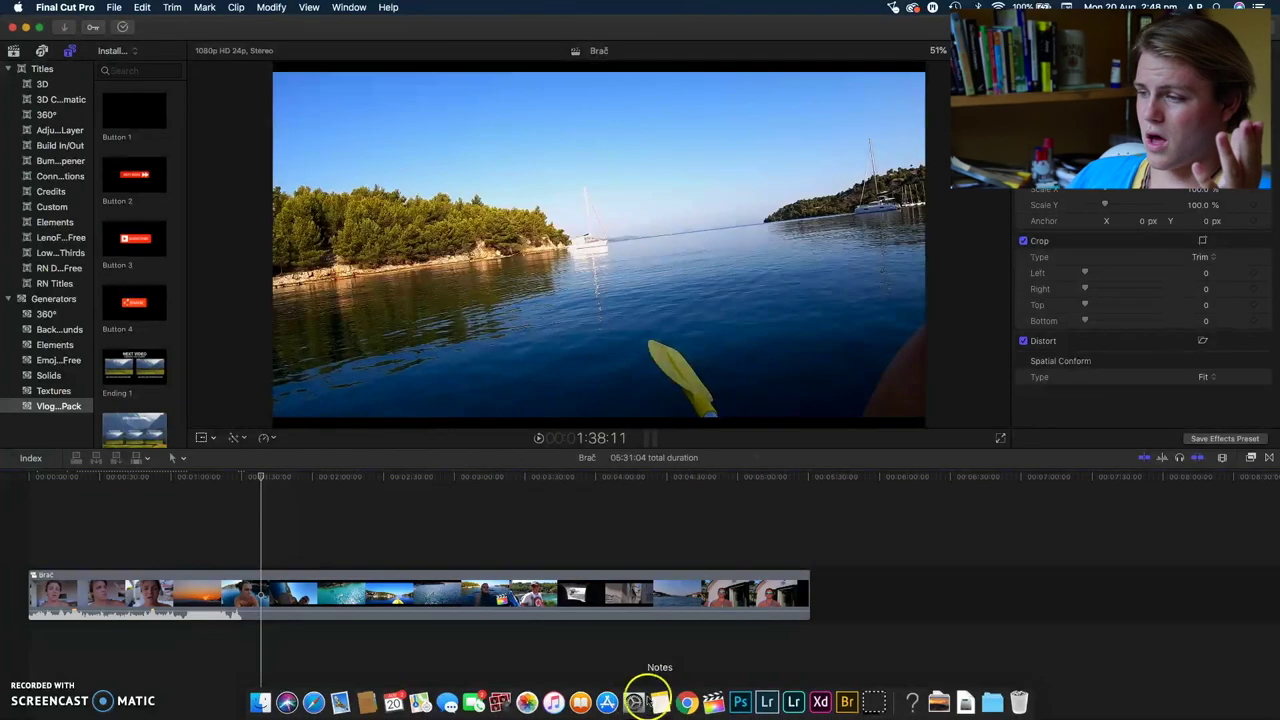
click(686, 703)
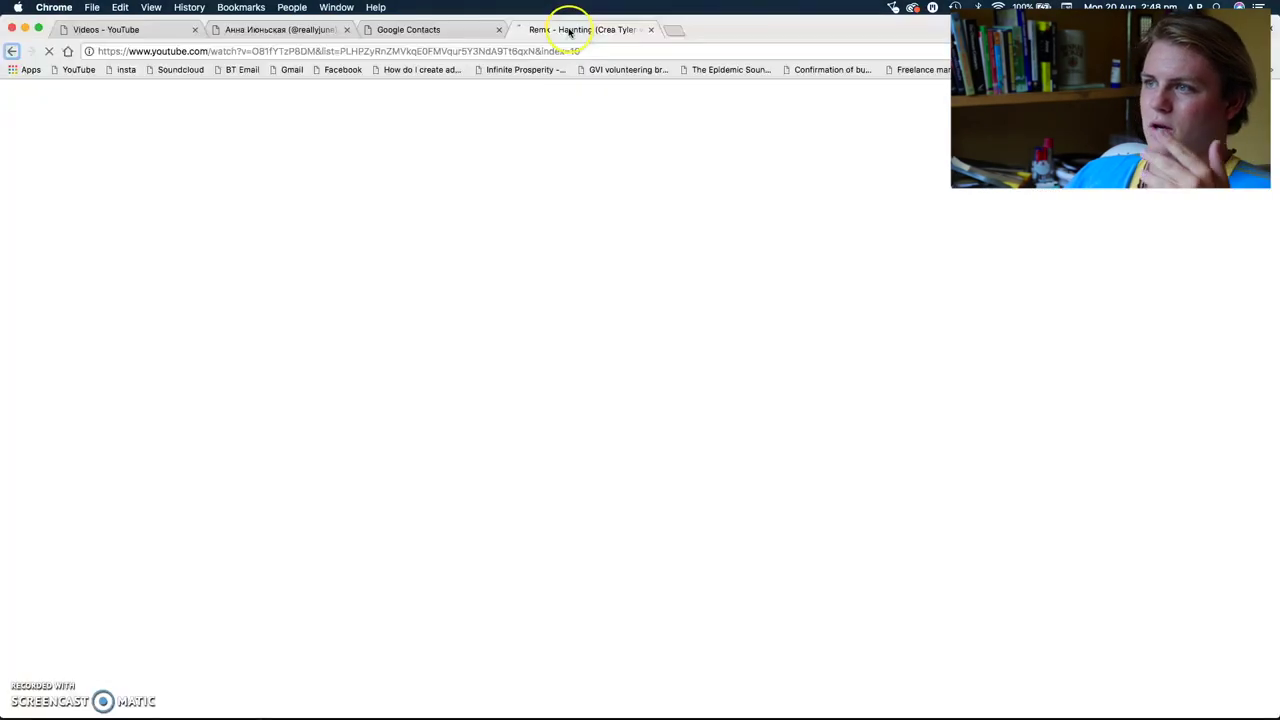
key(ctrl+Up)
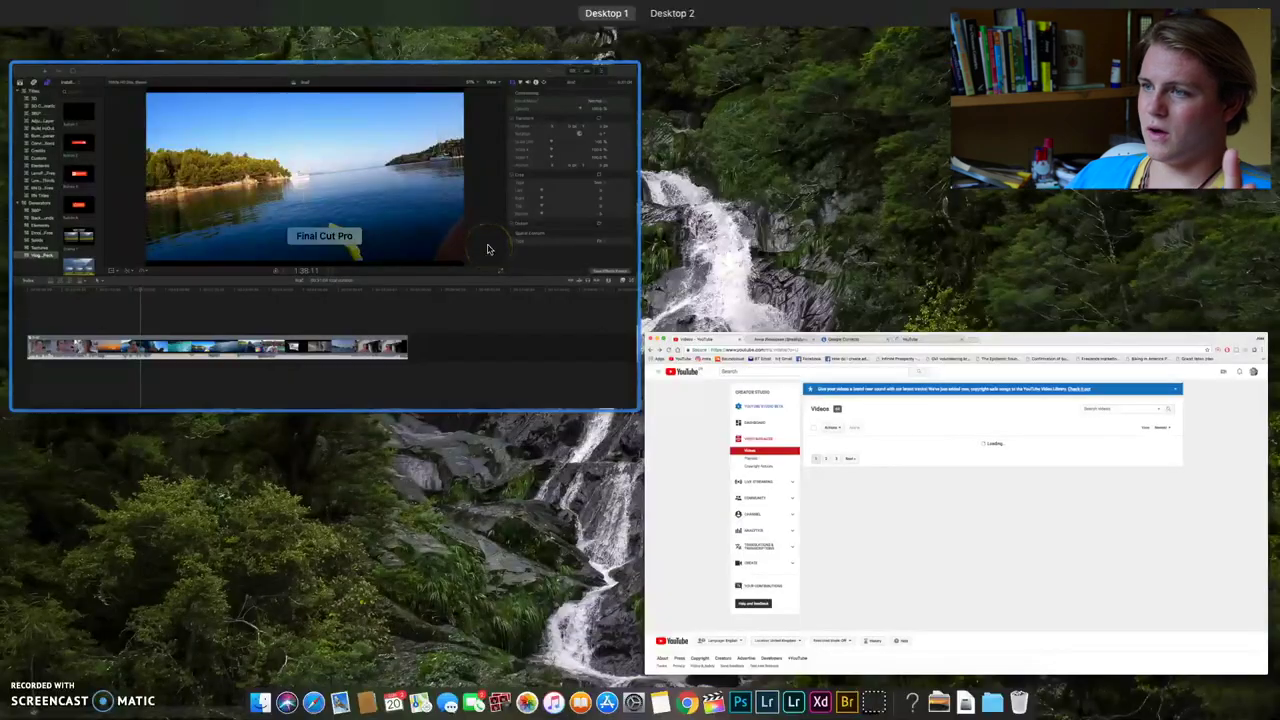
click(331, 563)
click(260, 575)
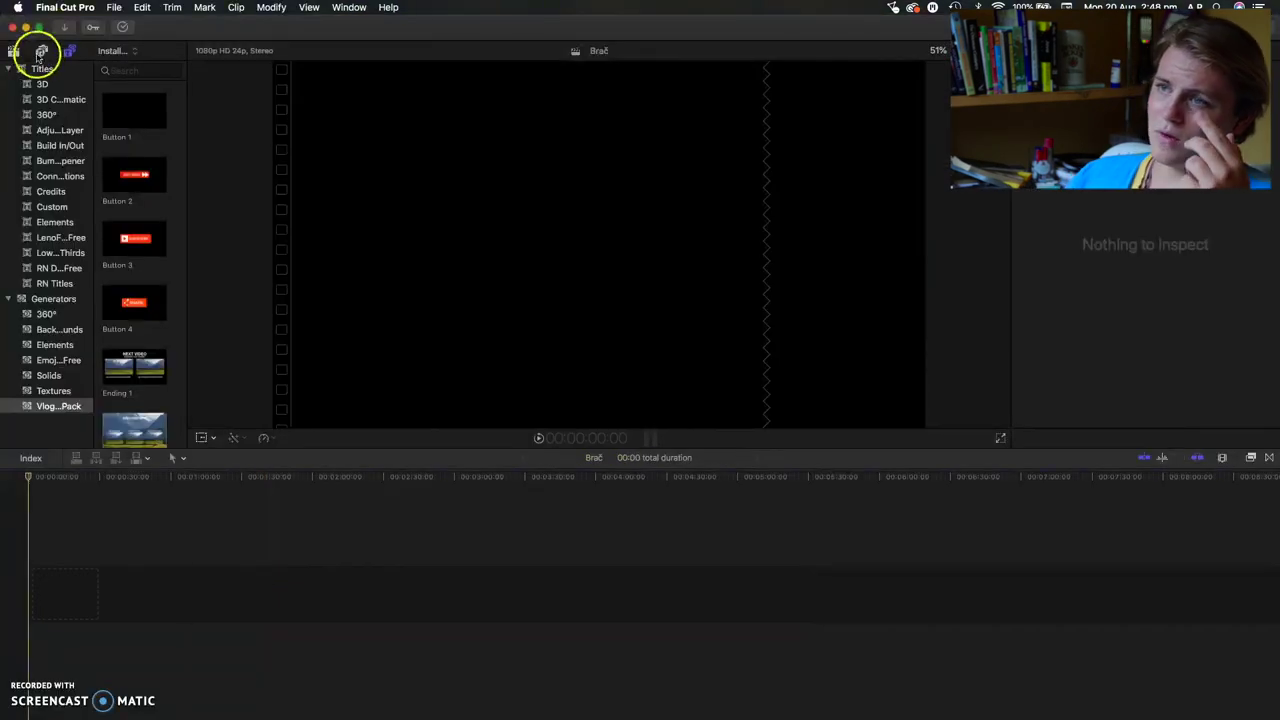
Step: Select every clip in the library browser, starting from Whoosh 14, and move them all to the Trash
click(14, 51)
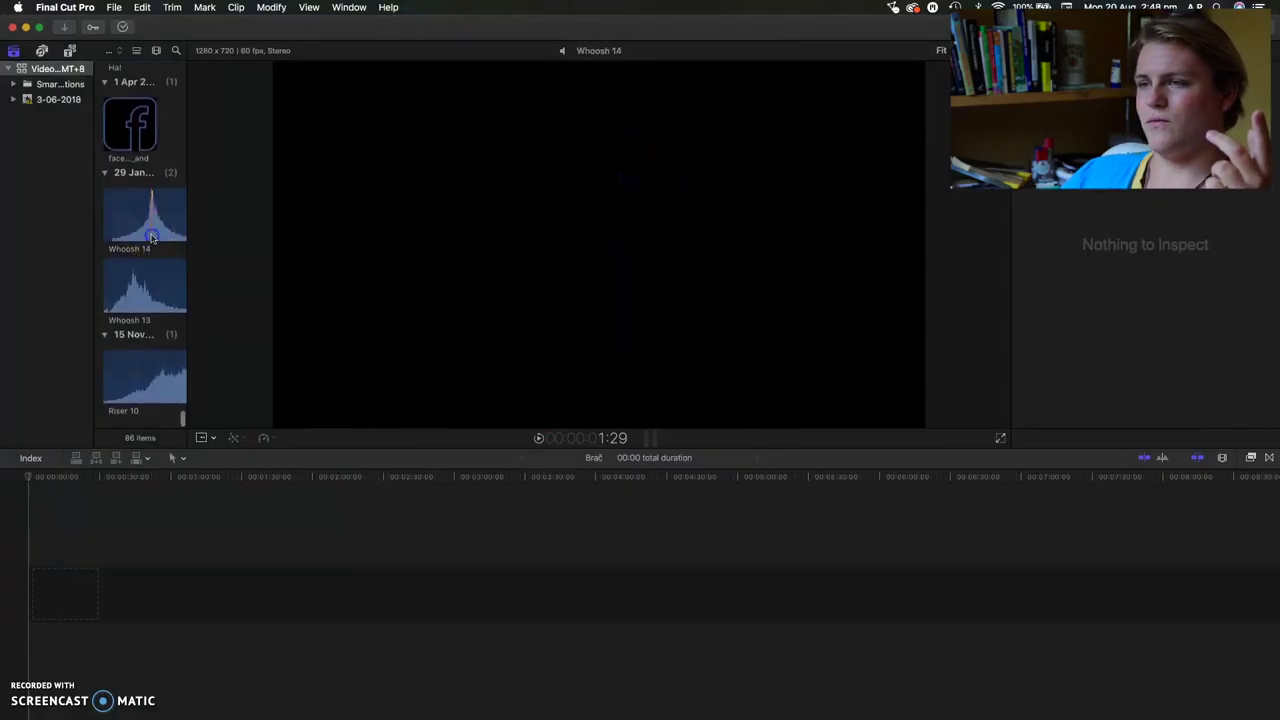
click(152, 238)
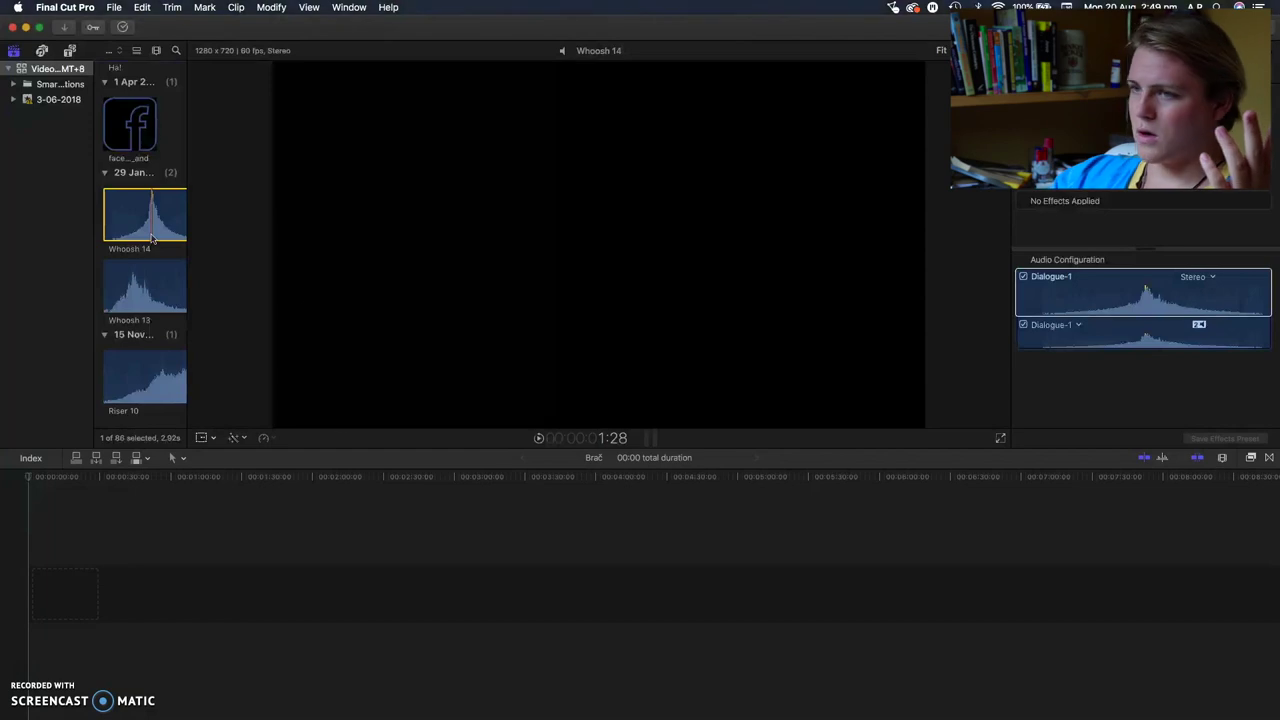
key(super+a)
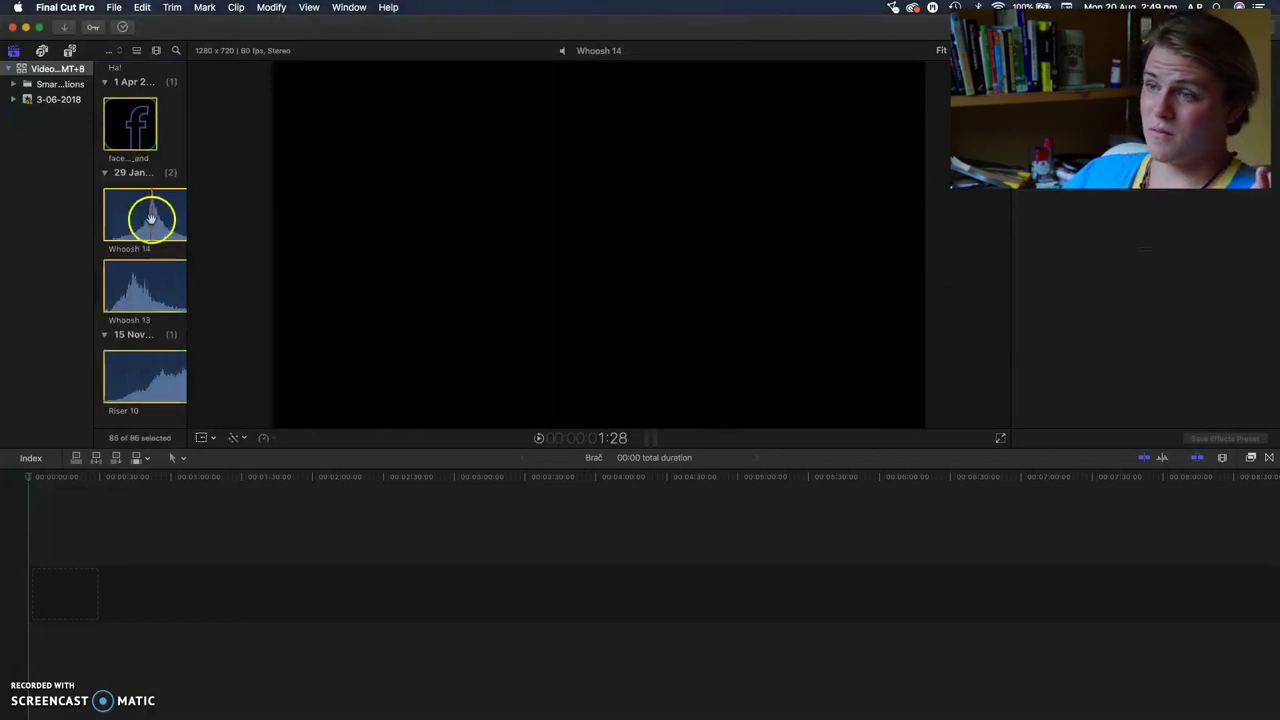
right_click(150, 218)
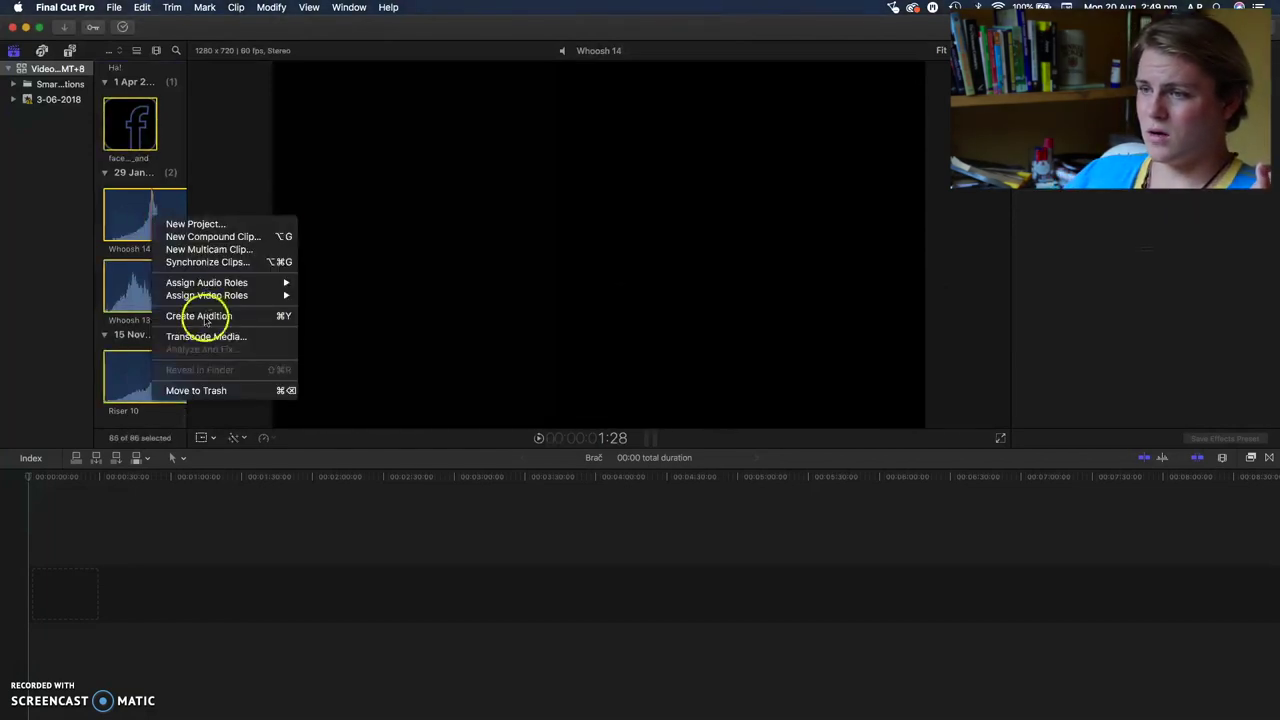
click(194, 390)
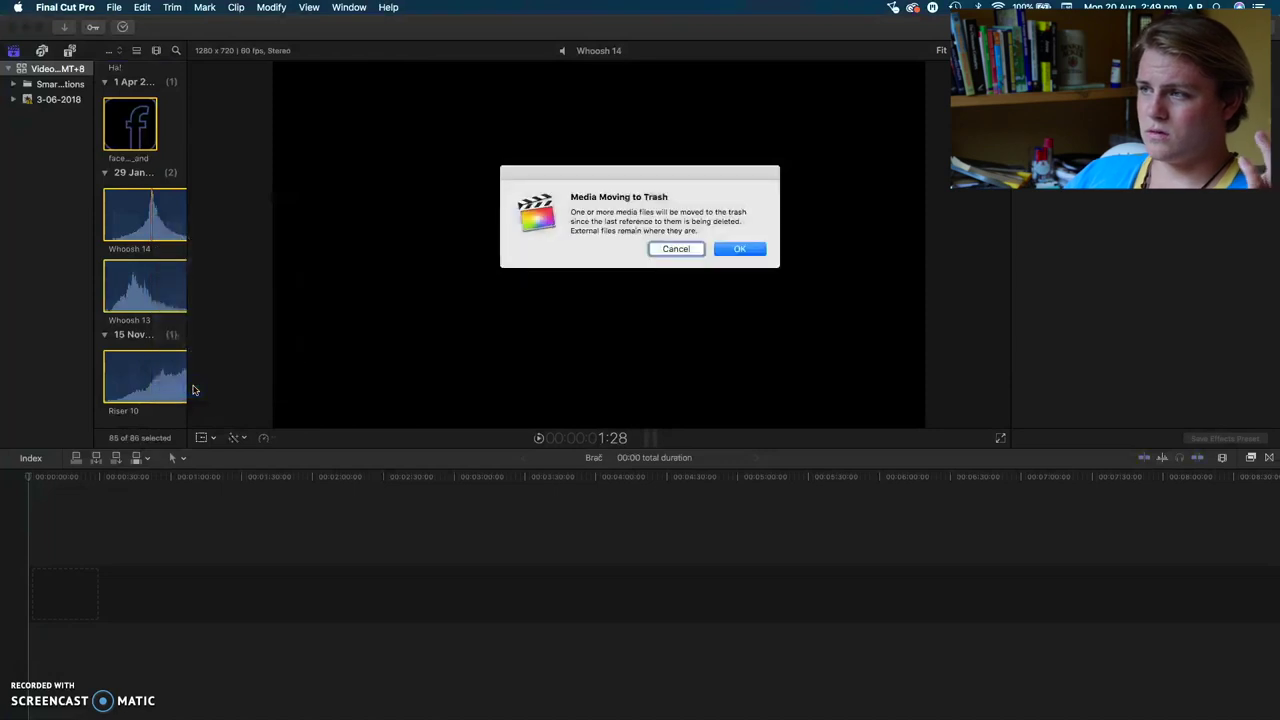
click(738, 250)
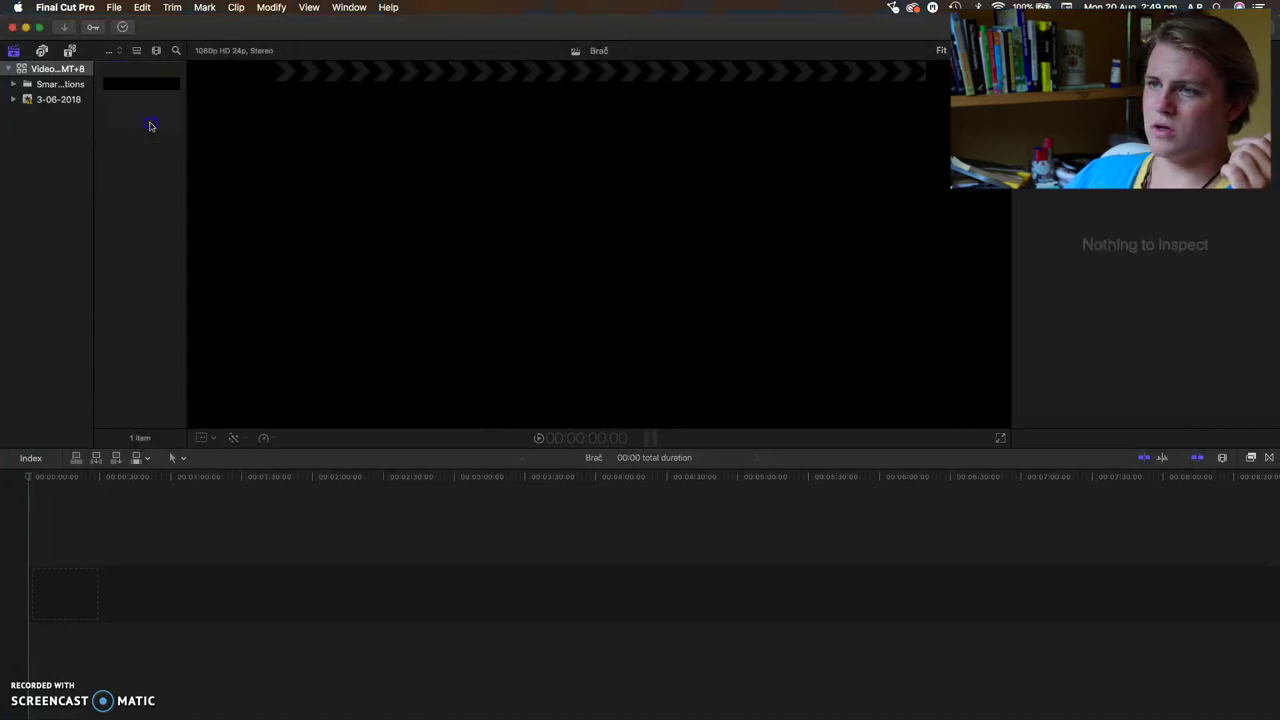
Step: Move the remaining Brač project in the browser to the Trash
right_click(149, 123)
click(246, 196)
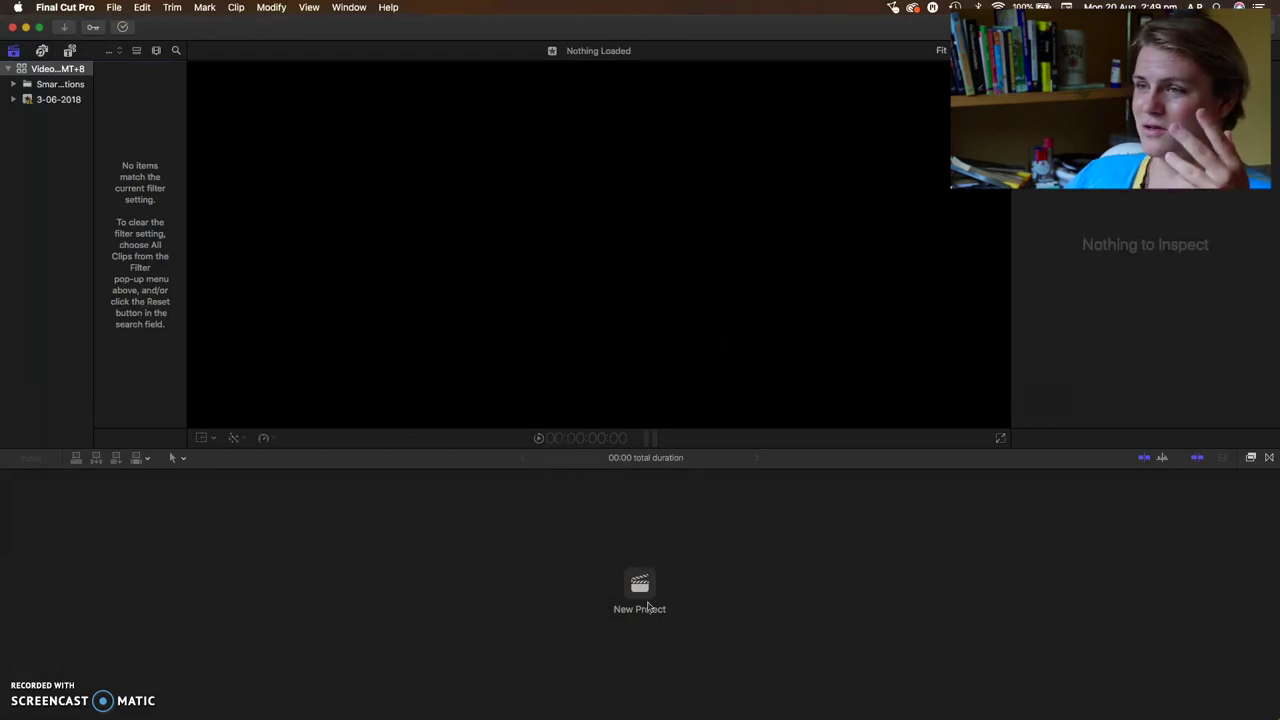
mouse_move(315, 708)
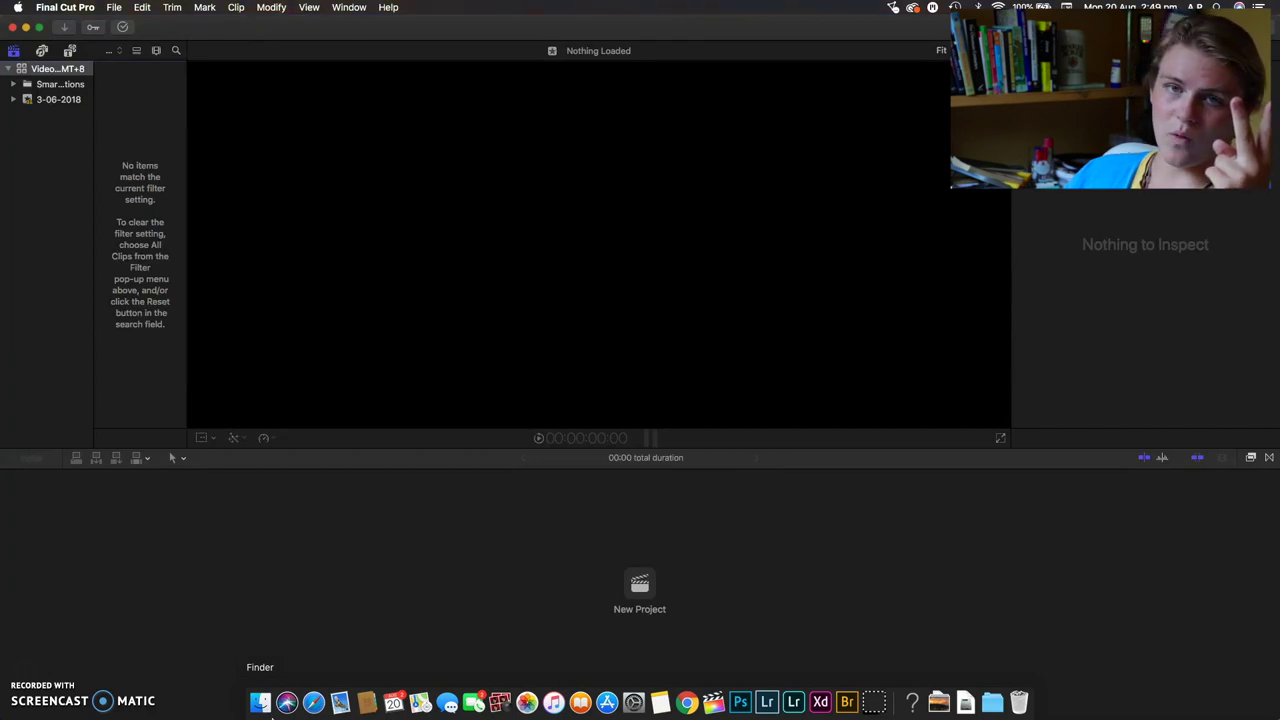
Step: In Finder's Movies folder, preview the 29.79 GB Videos 20180615_1826_GMT+8.fcpbundle library
click(260, 703)
click(53, 342)
click(325, 382)
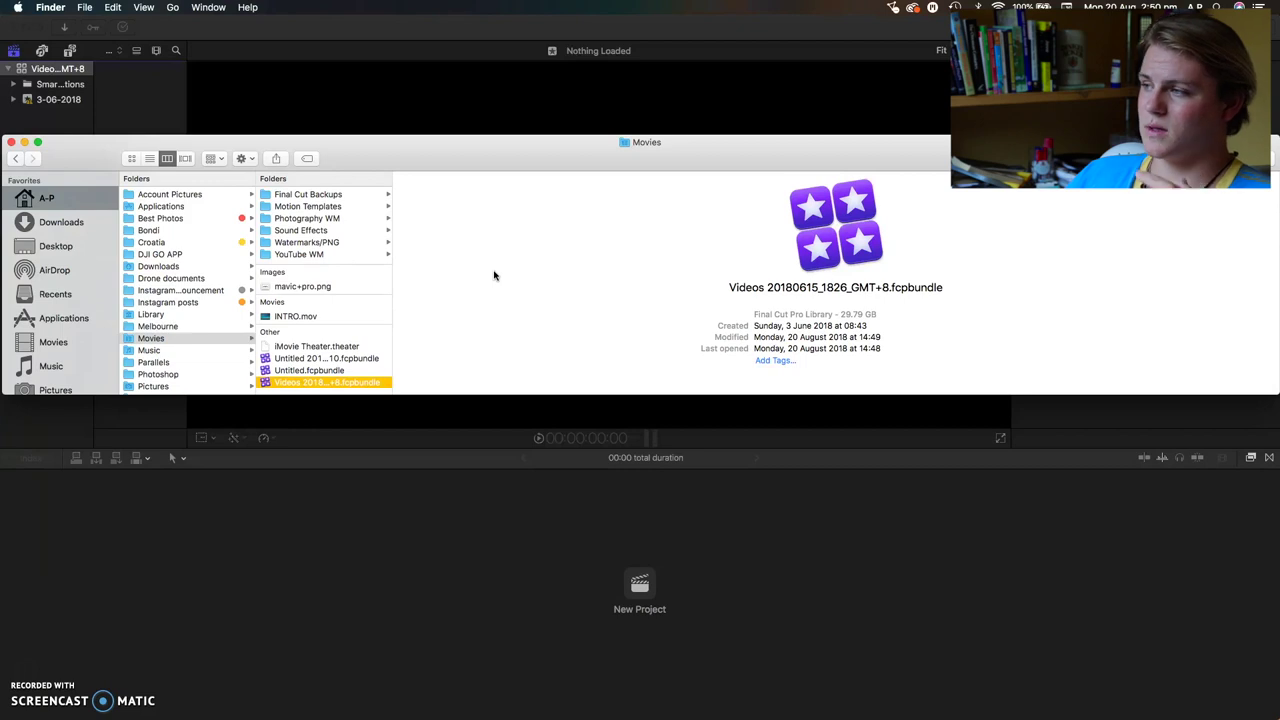
click(895, 288)
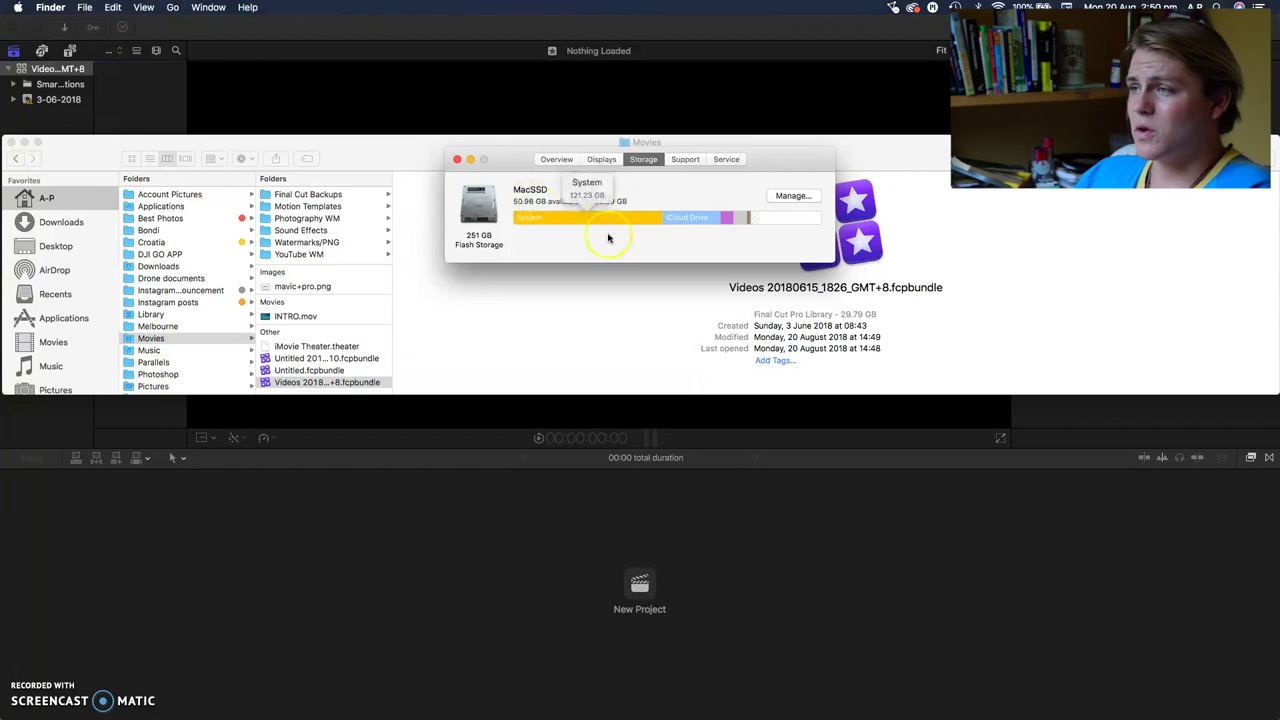
Step: Show the library bundle's package contents and go to the event's Render Files folder
right_click(305, 385)
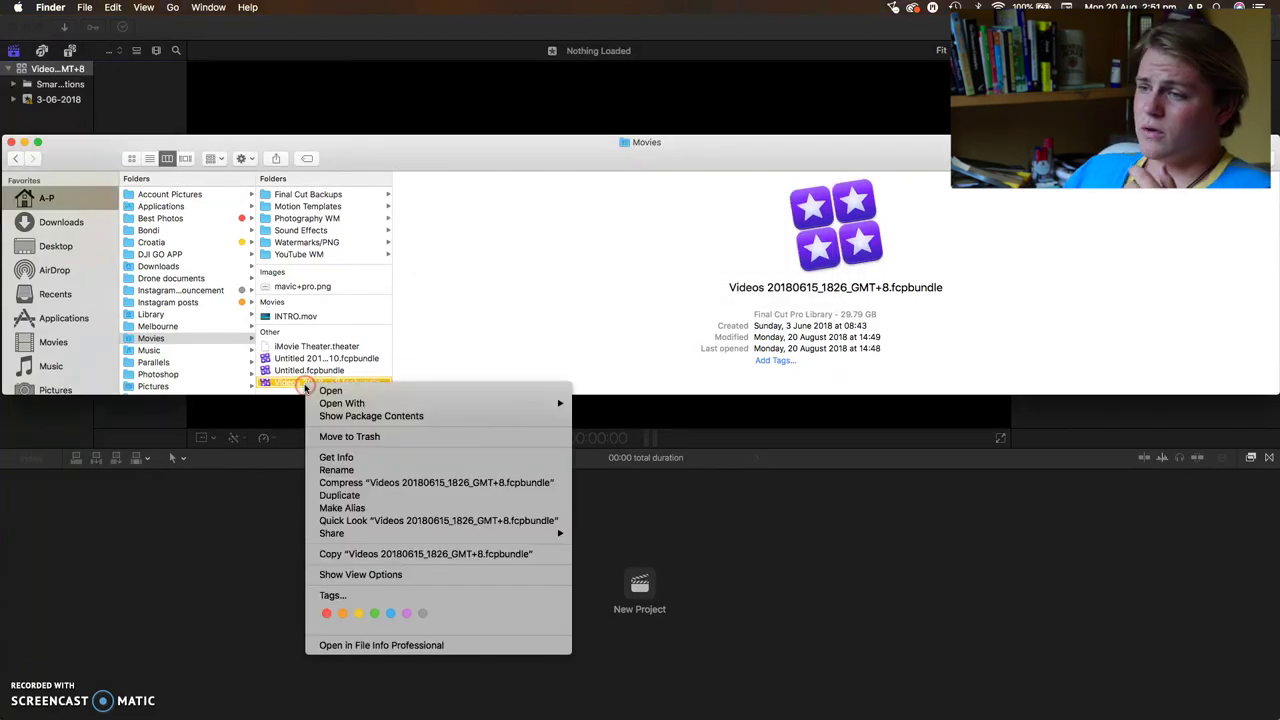
click(362, 416)
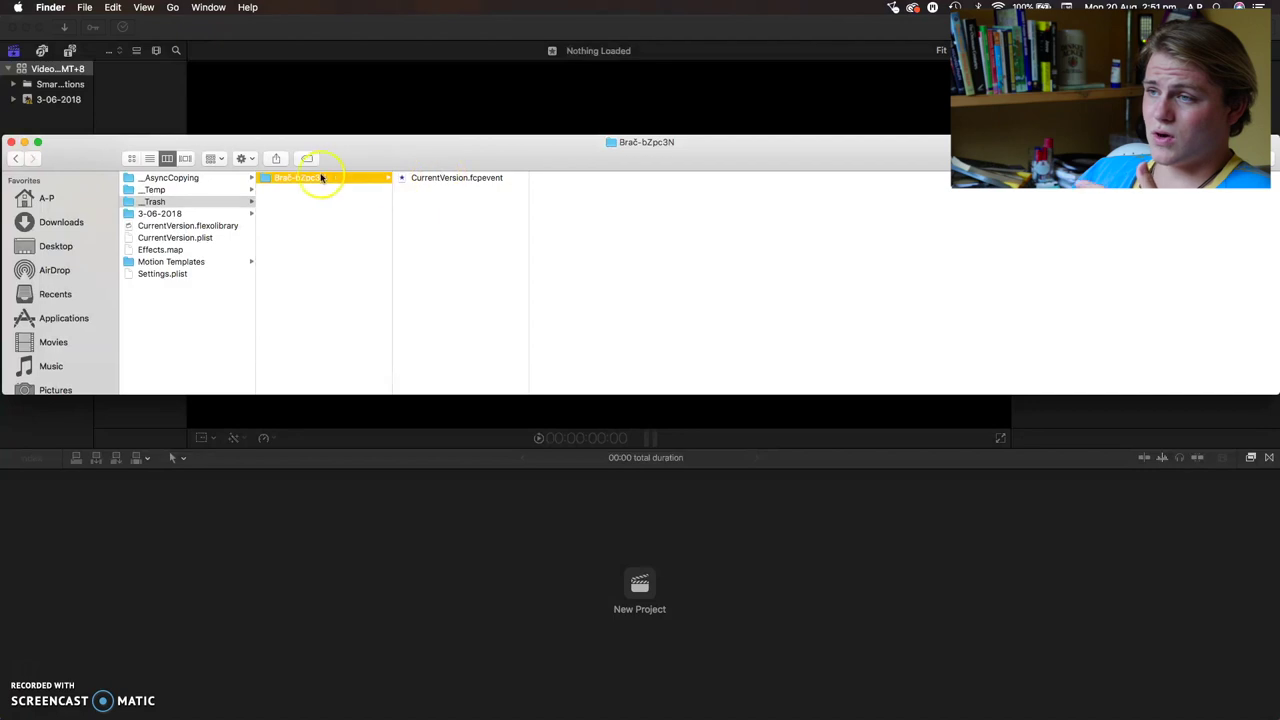
right_click(312, 177)
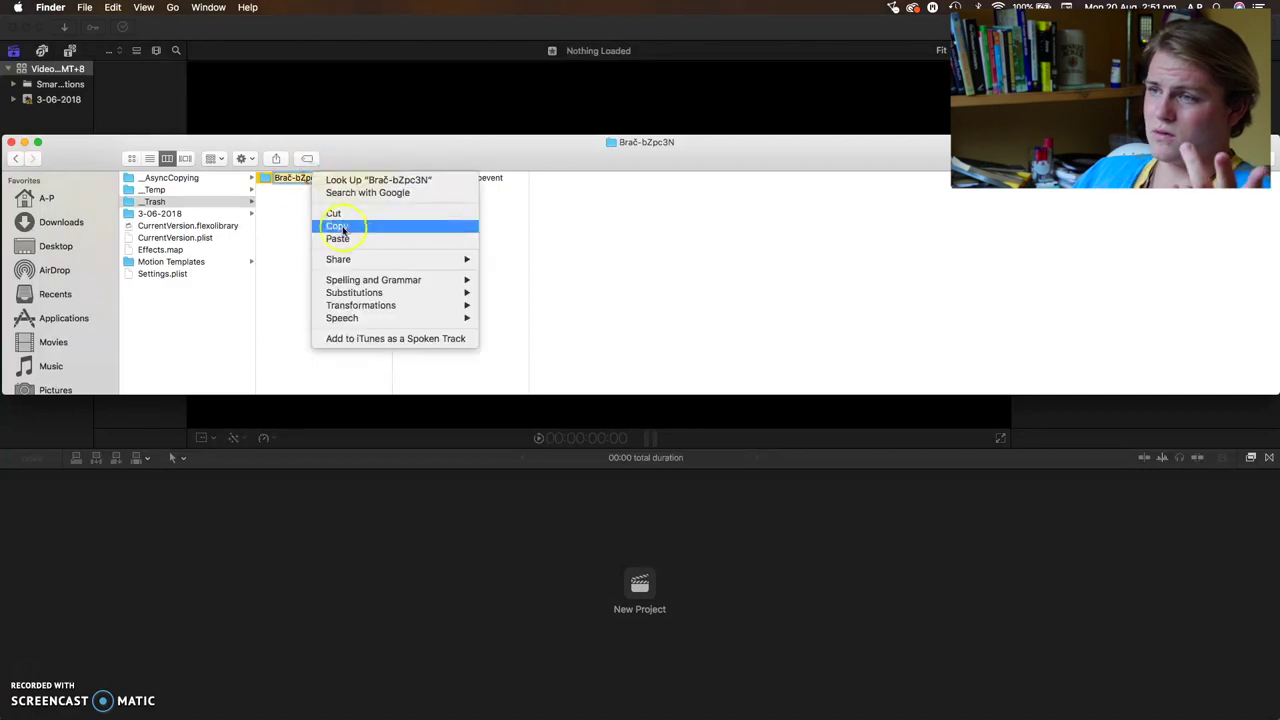
click(271, 233)
right_click(340, 180)
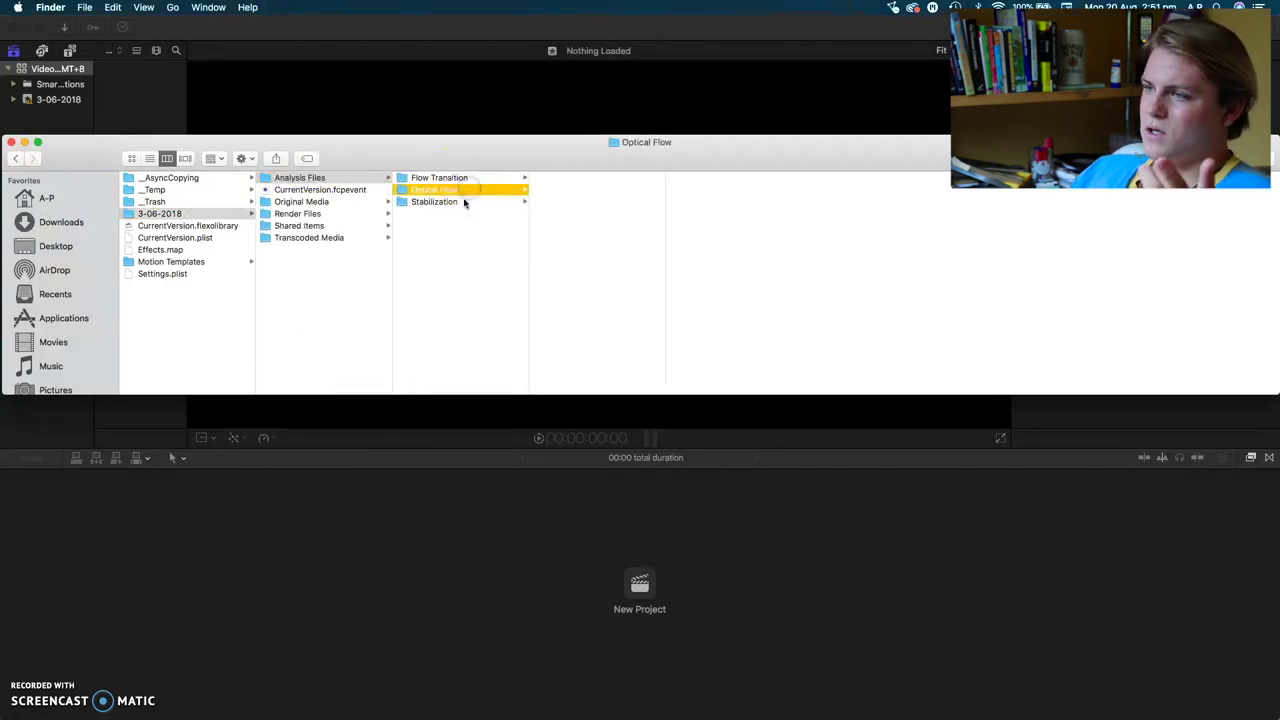
click(323, 190)
Step: Trash all High Quality Media render folders, then select every file in Thumbnail Media
click(60, 118)
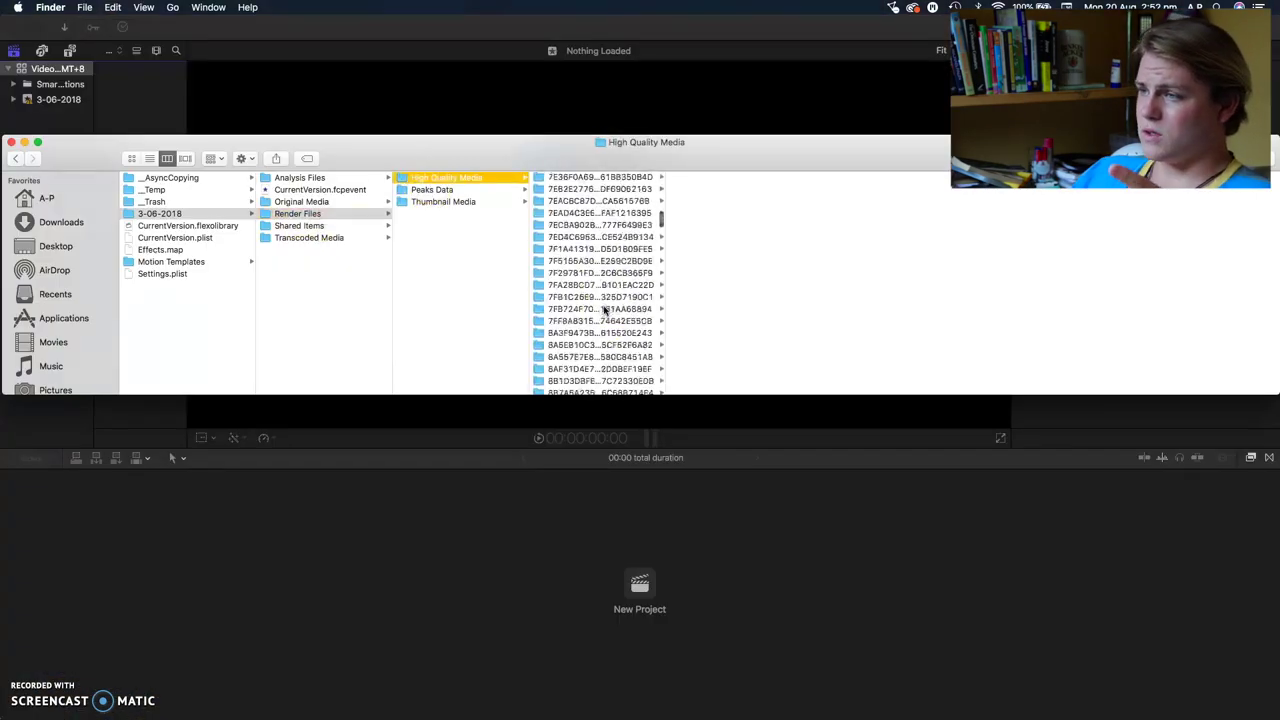
click(600, 332)
key(super+a)
right_click(591, 234)
click(630, 277)
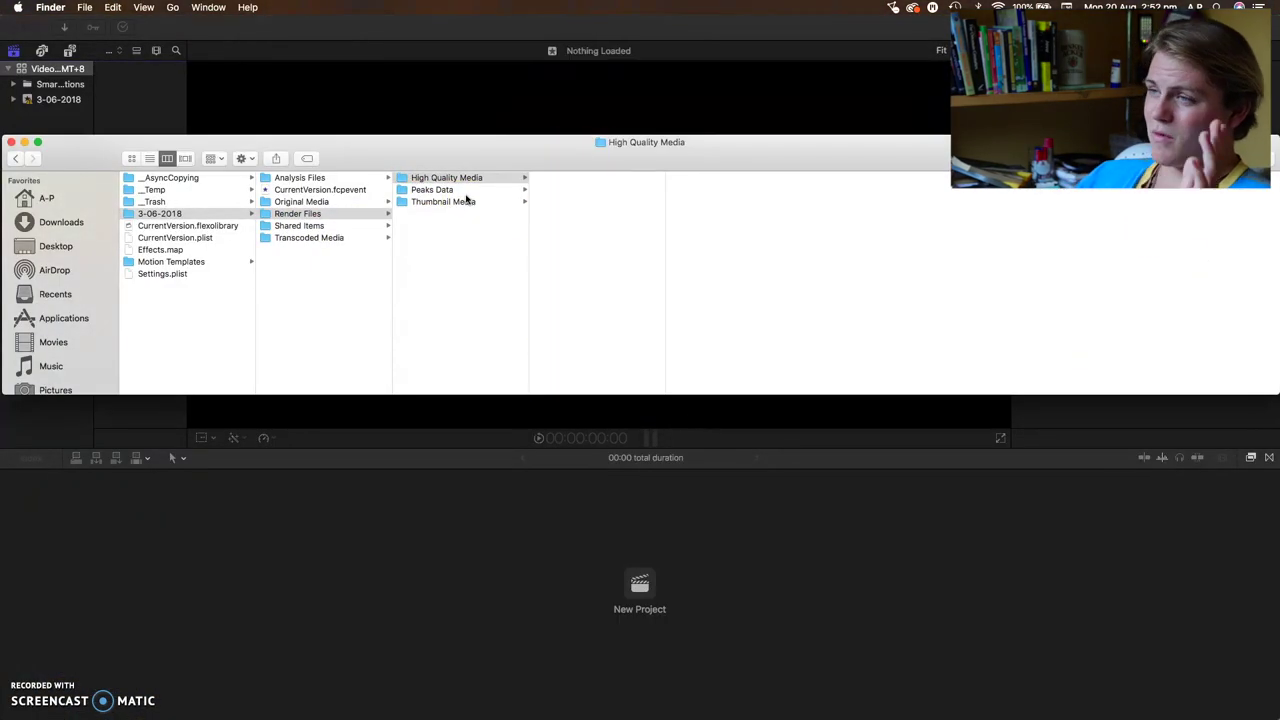
click(447, 201)
key(super+a)
Step: Check the Transcoded Media folder, then start permanently emptying the Trash
click(309, 237)
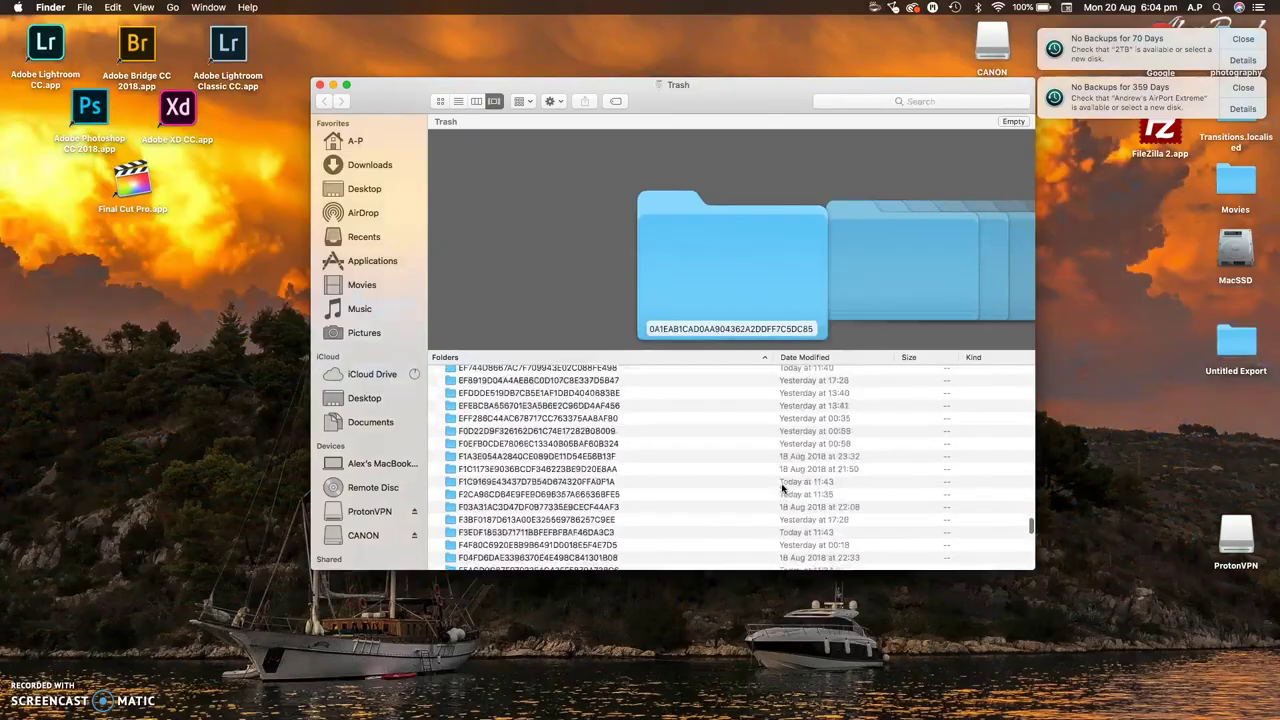
scroll(783, 488, down, 5)
click(1013, 121)
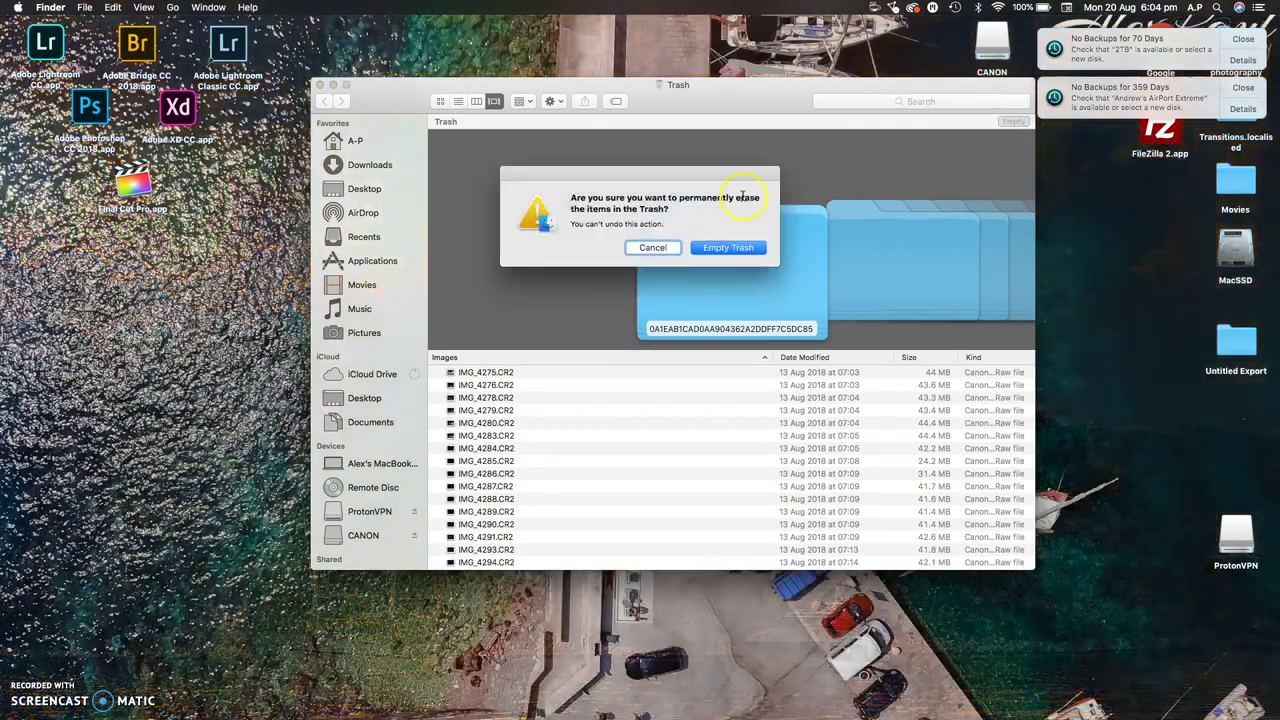